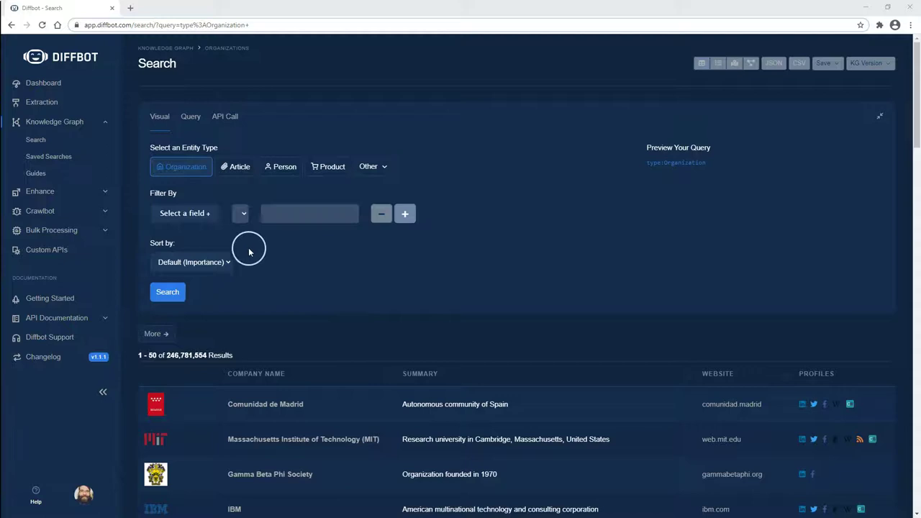
Step: Run the Microsoft skills.name facet query, returning 660,457 results led by teaching at 310034
click(208, 216)
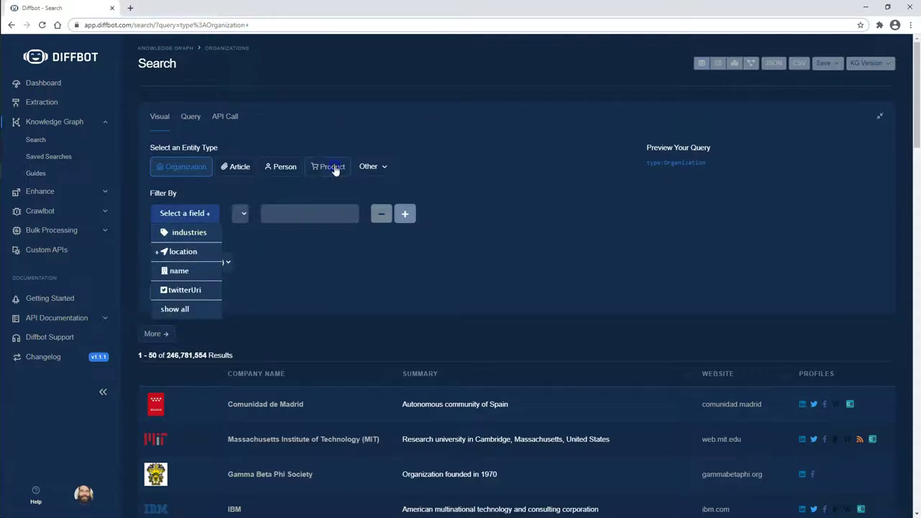
click(330, 167)
click(207, 216)
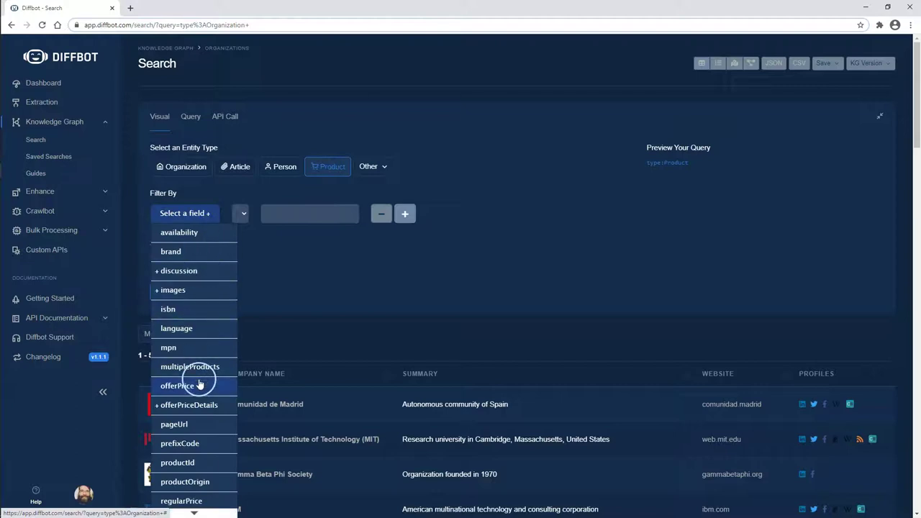
click(298, 248)
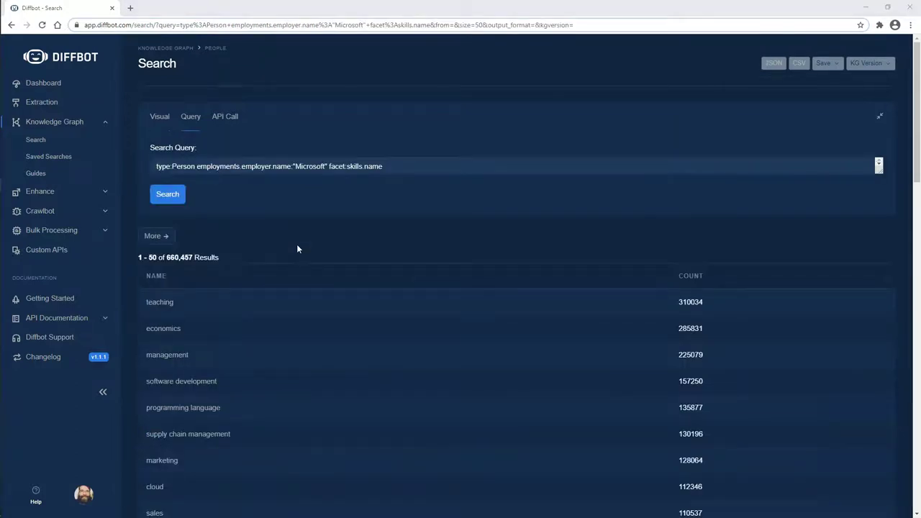
Step: Review the employer and skills.name parts of the query, then start a Person search with an empty employer.name filter
click(336, 168)
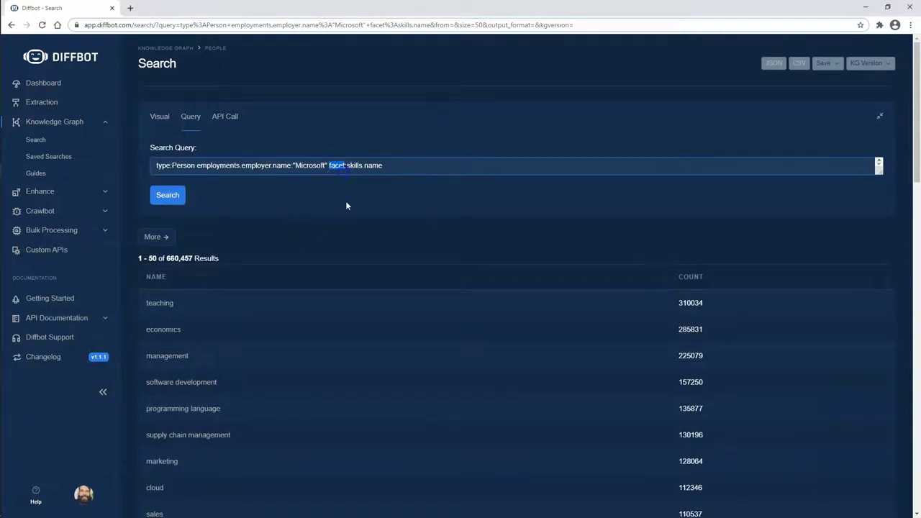
click(345, 220)
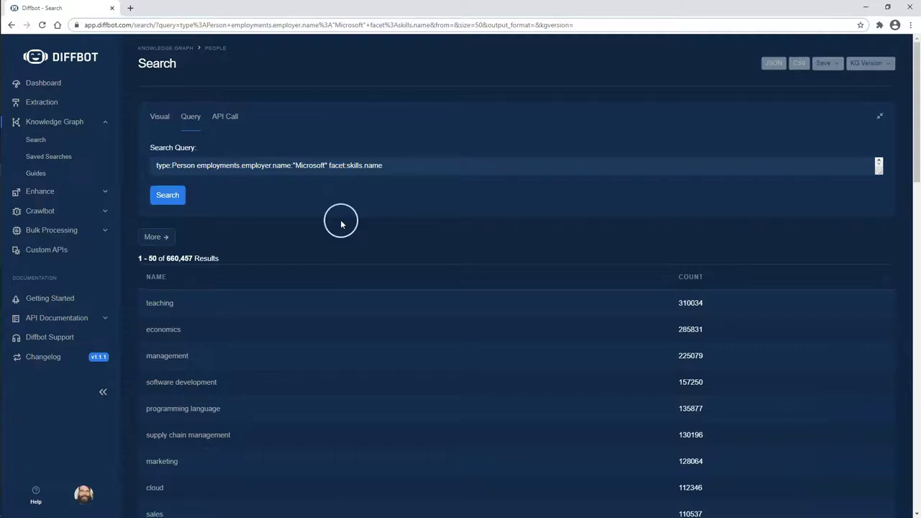
drag(329, 167, 154, 167)
click(303, 226)
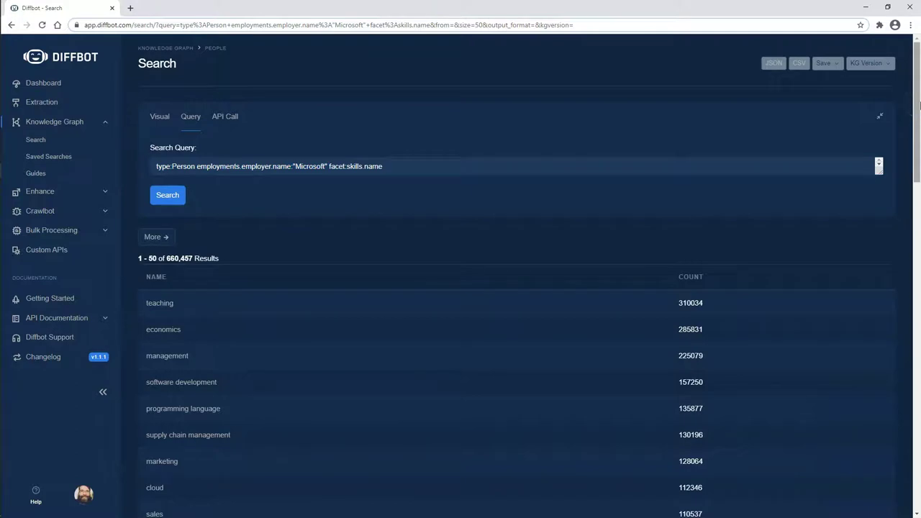
drag(347, 166, 401, 165)
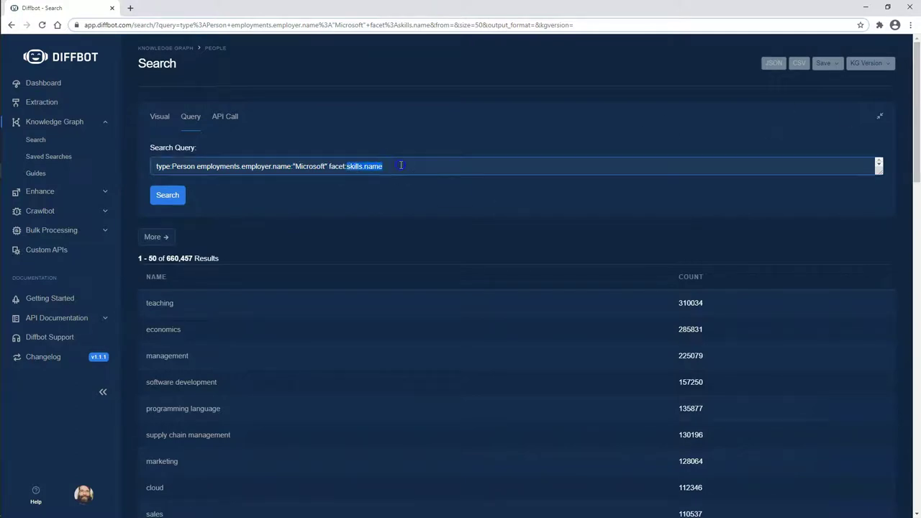
drag(916, 92, 918, 143)
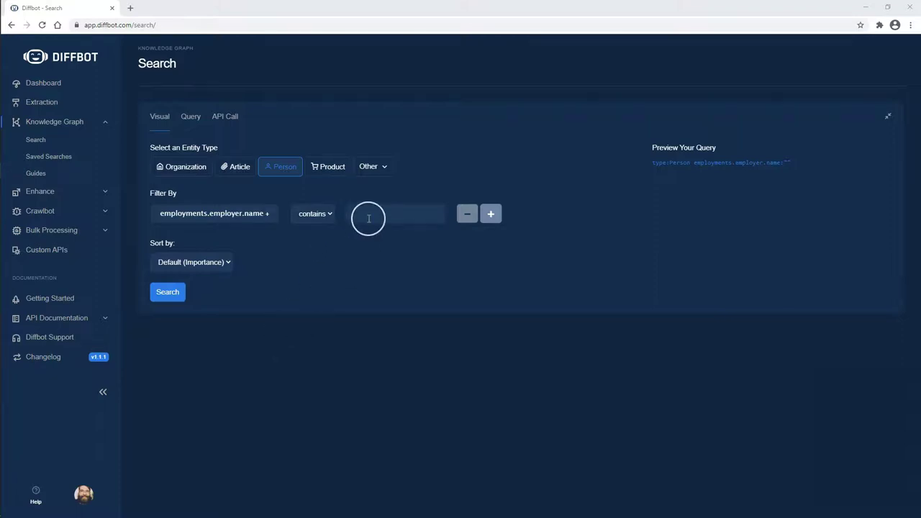
Step: Set the employments.employer.name contains filter value to Nike
click(368, 218)
text(Nike)
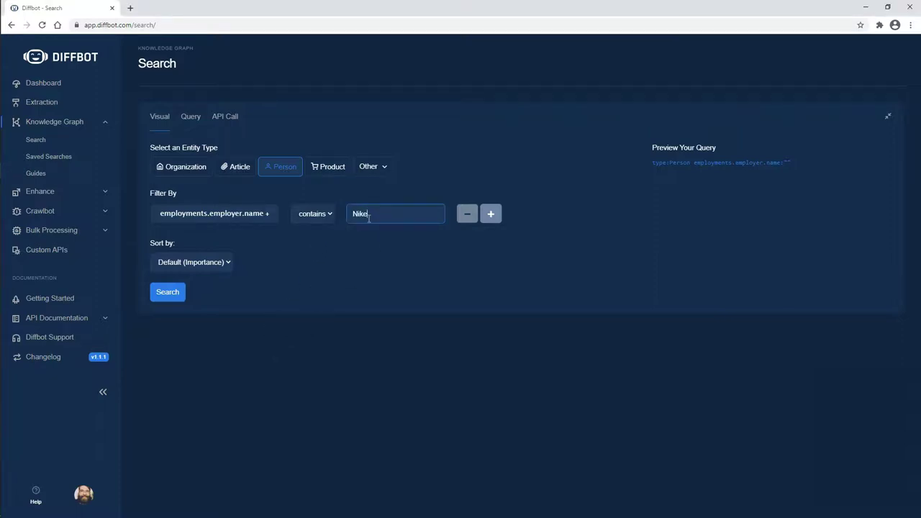
click(354, 257)
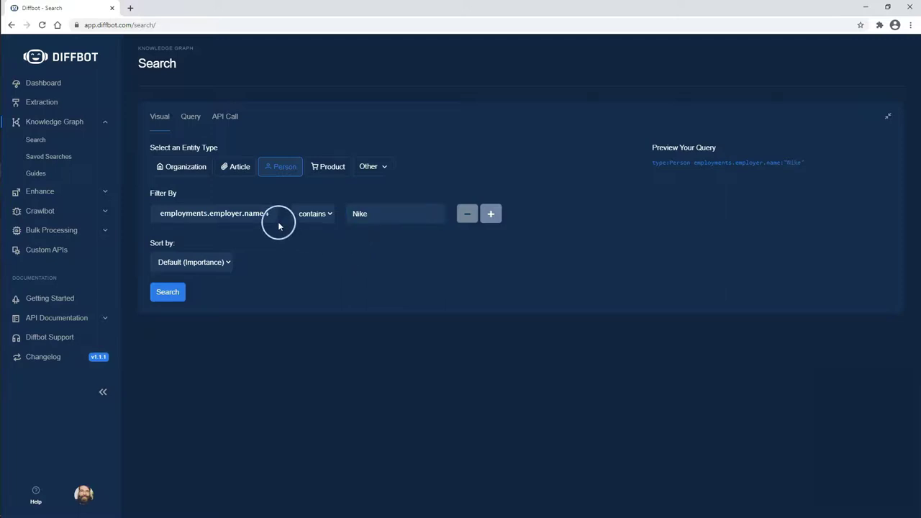
Step: Append facet:skills.name to the end of the raw query text
click(190, 117)
click(335, 166)
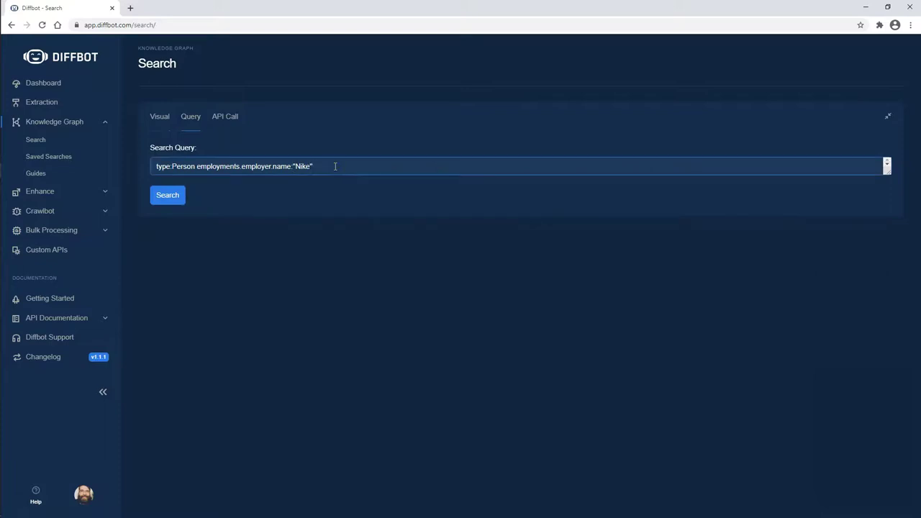
text(facet:skills.name)
Step: Run the Facebook/Stanford University Person query and review its entity type, employer and school filters
click(168, 195)
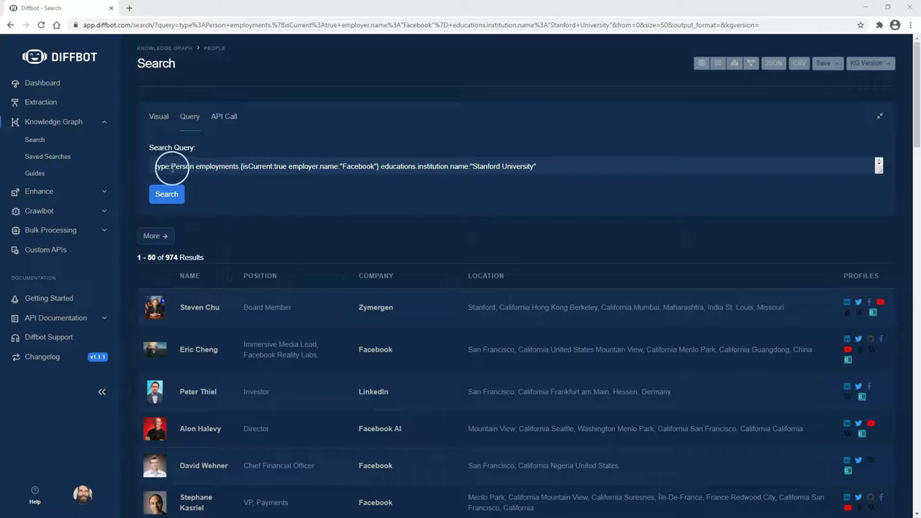
drag(172, 170, 195, 173)
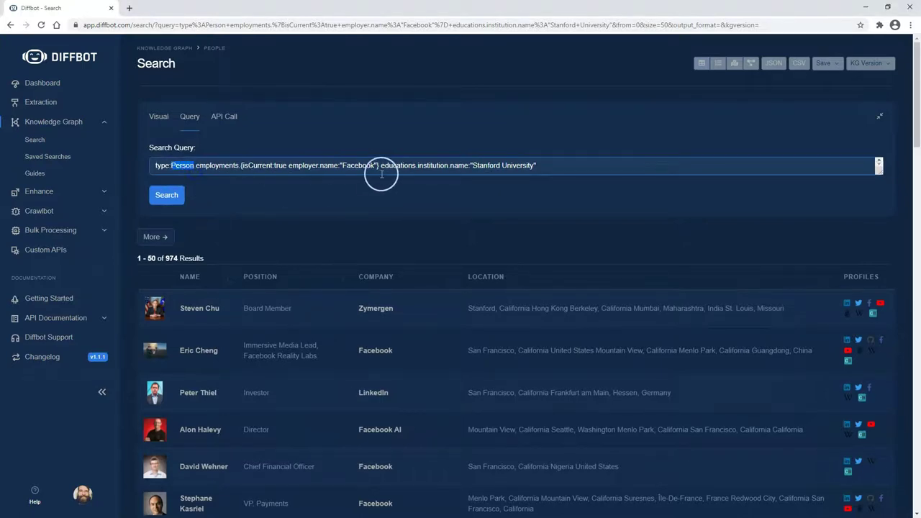
drag(375, 166, 343, 164)
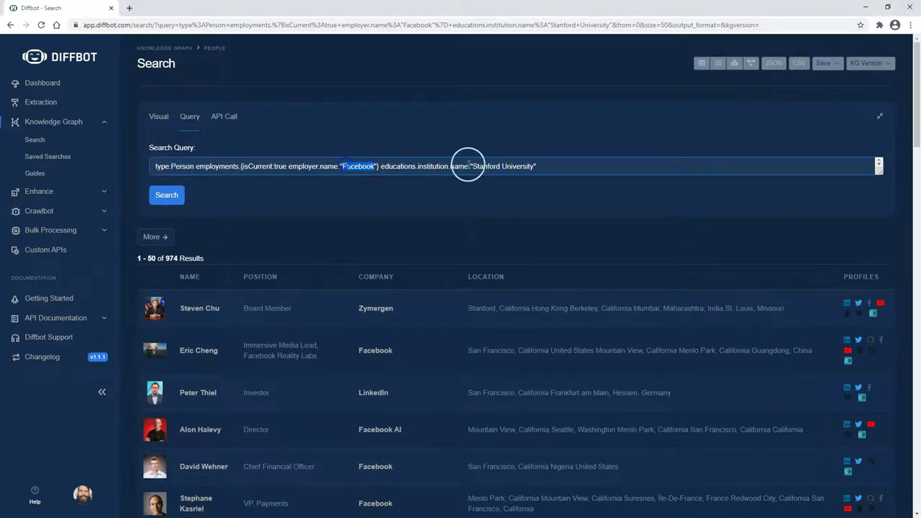
drag(537, 165, 469, 166)
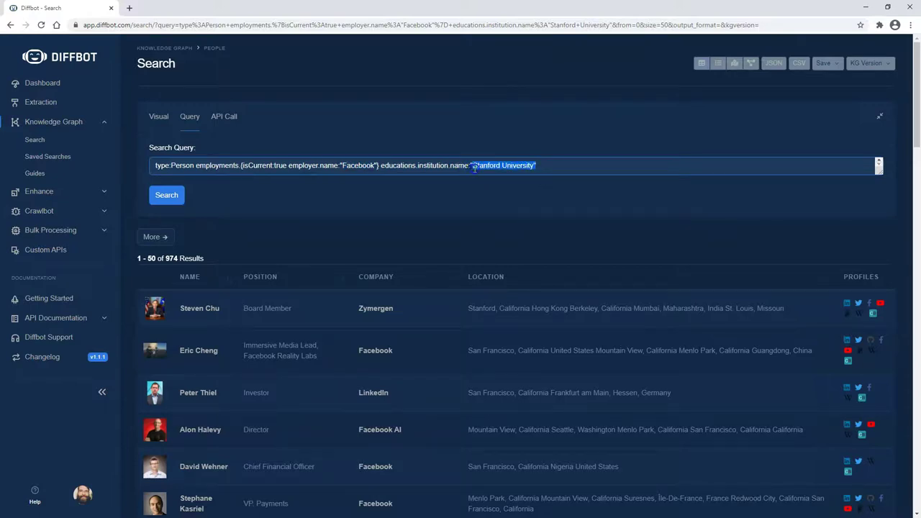
click(448, 214)
click(569, 208)
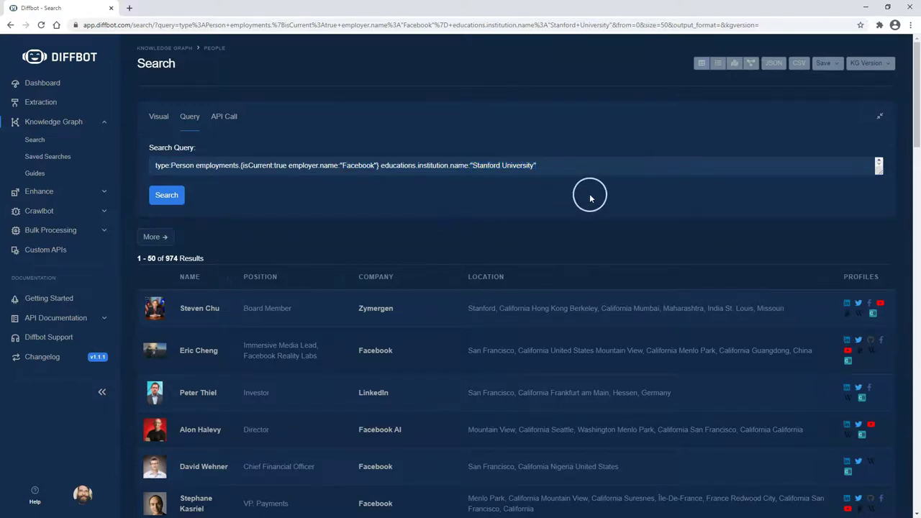
Step: Append facet:skills.name and search, showing teaching at 756 and economics at 642
click(592, 163)
text(fa)
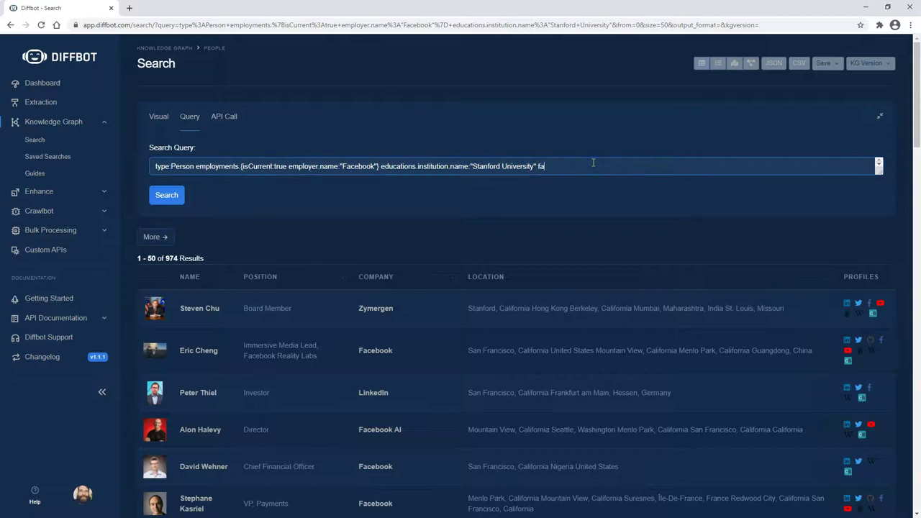
text(cet:skills.name)
click(158, 195)
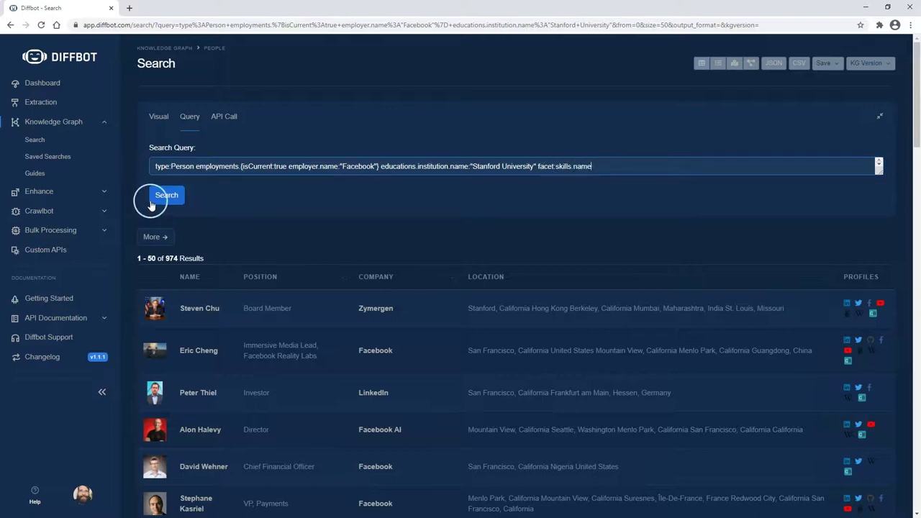
click(332, 245)
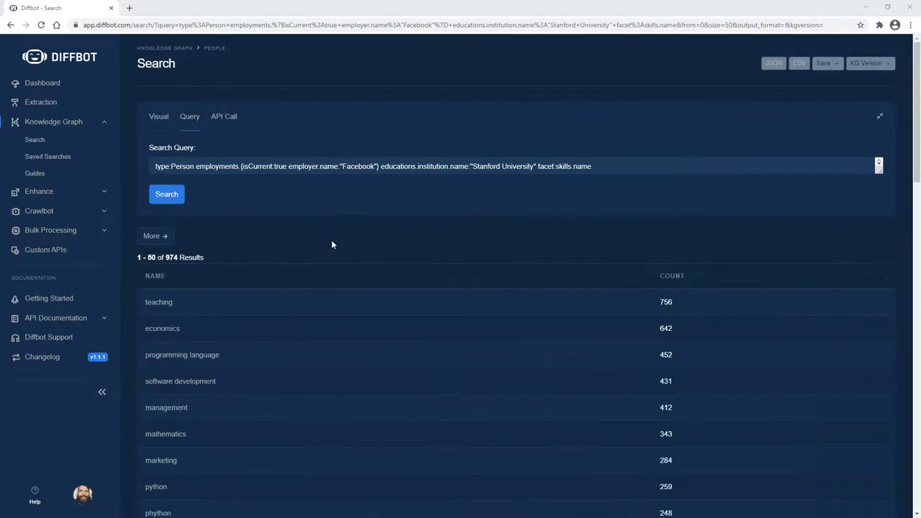
click(316, 270)
scroll(317, 276, down, 3)
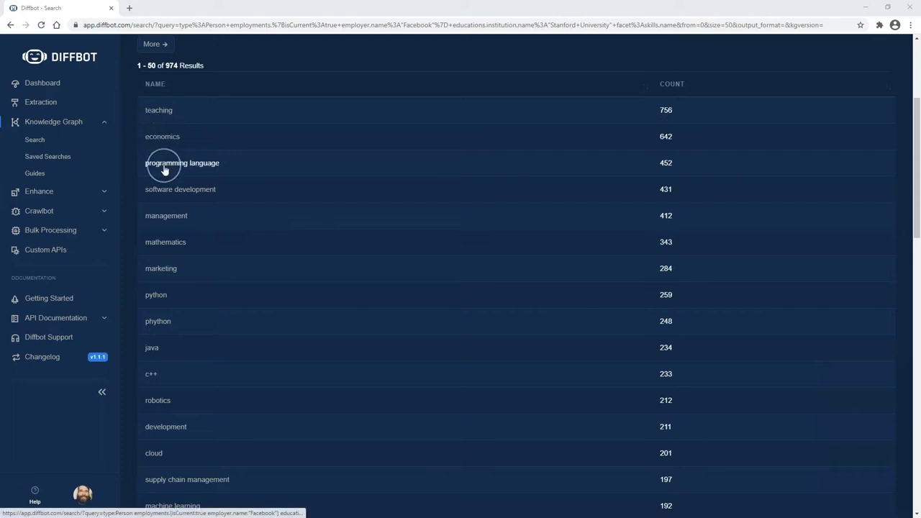
scroll(352, 249, down, 3)
scroll(352, 249, down, 2)
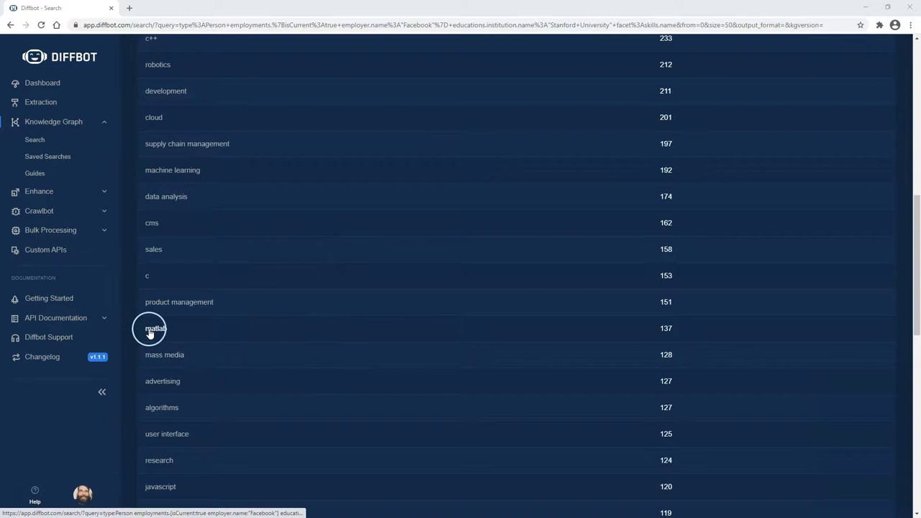
scroll(346, 256, up, 8)
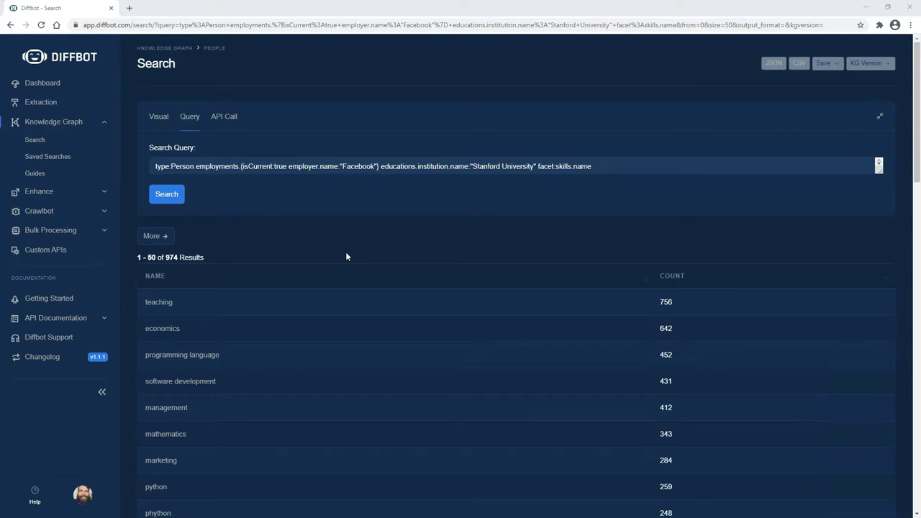
scroll(346, 257, down, 4)
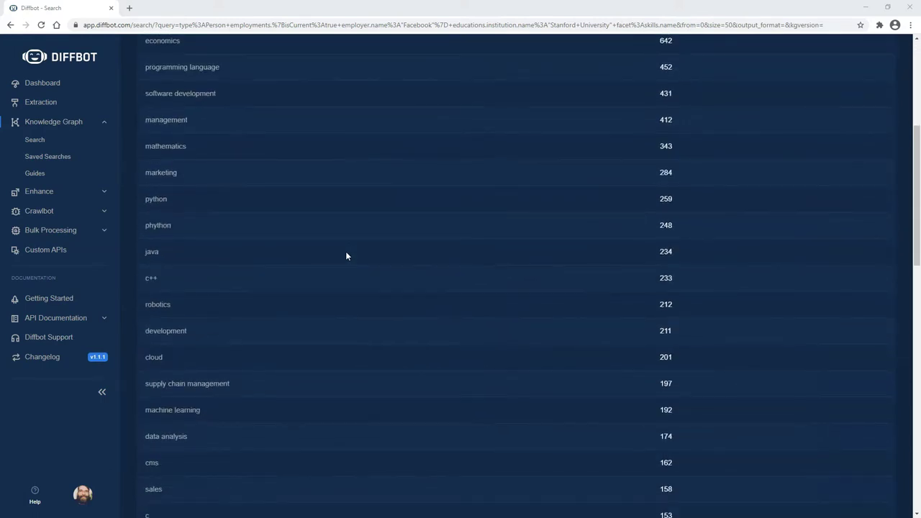
scroll(346, 257, up, 3)
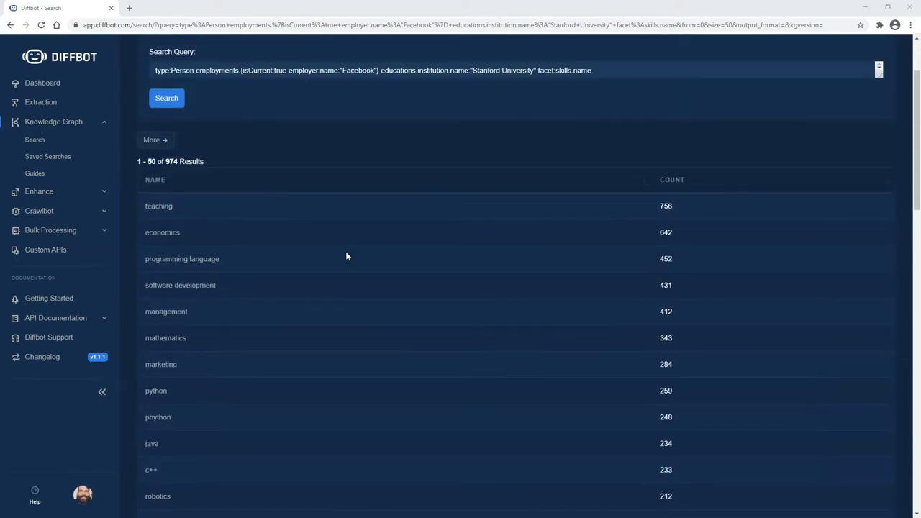
Step: Drill into the teaching facet row to list the 756 matching Person results and browse them
click(154, 209)
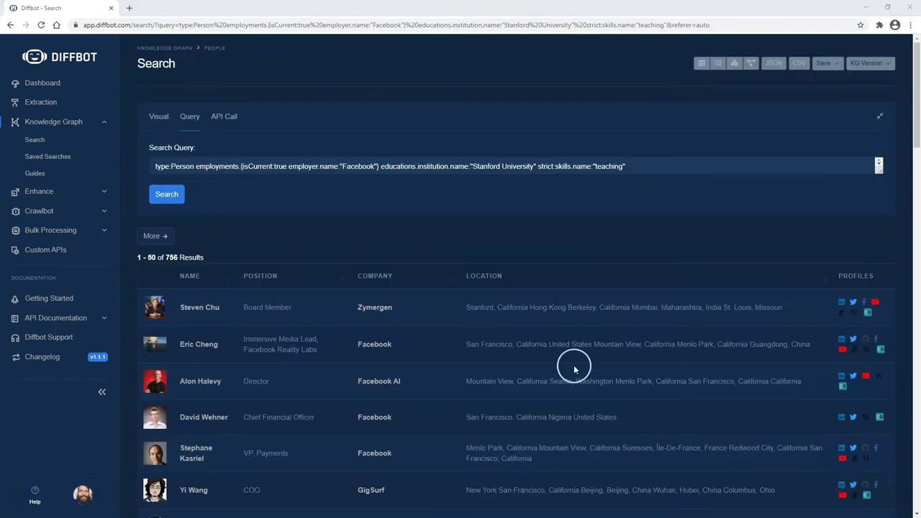
scroll(578, 371, down, 2)
scroll(577, 371, down, 7)
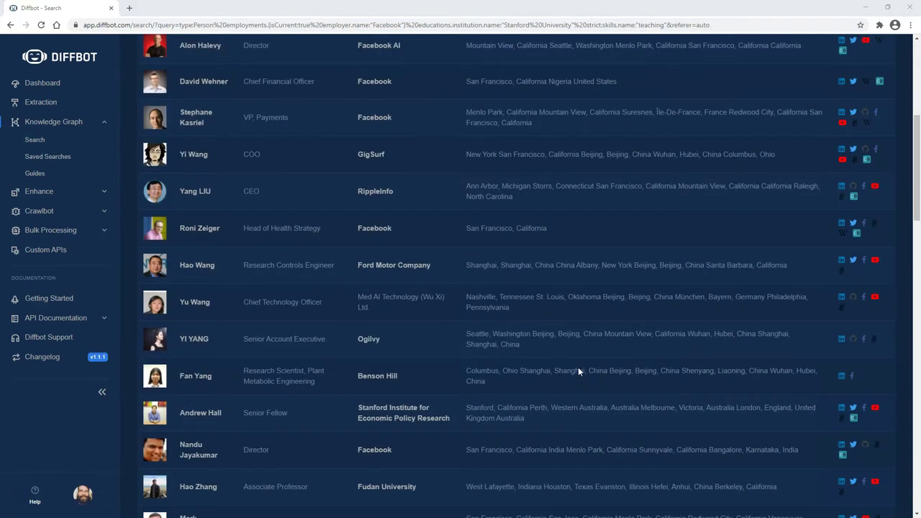
scroll(578, 371, down, 6)
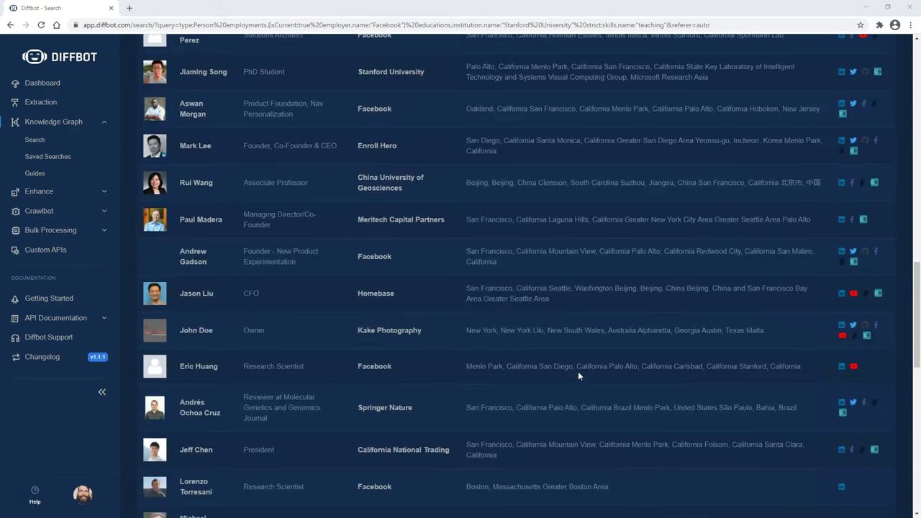
scroll(578, 372, up, 4)
scroll(578, 371, up, 10)
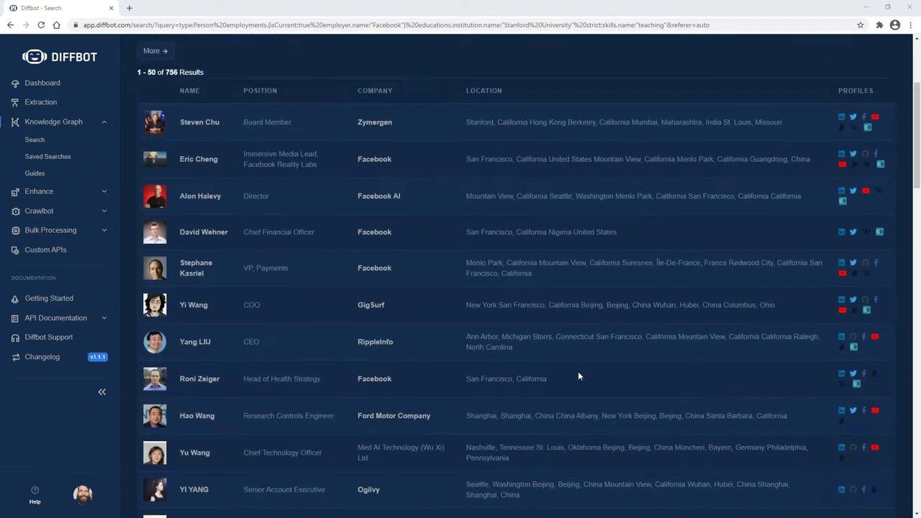
click(552, 334)
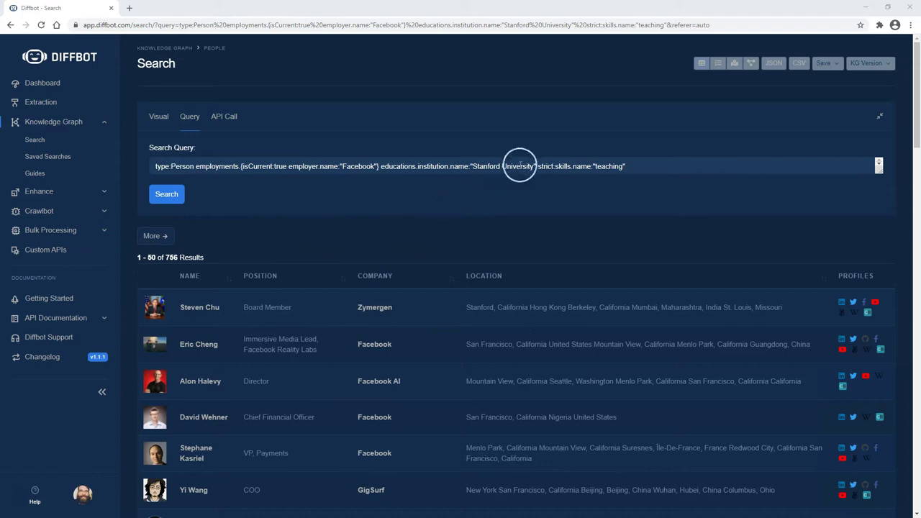